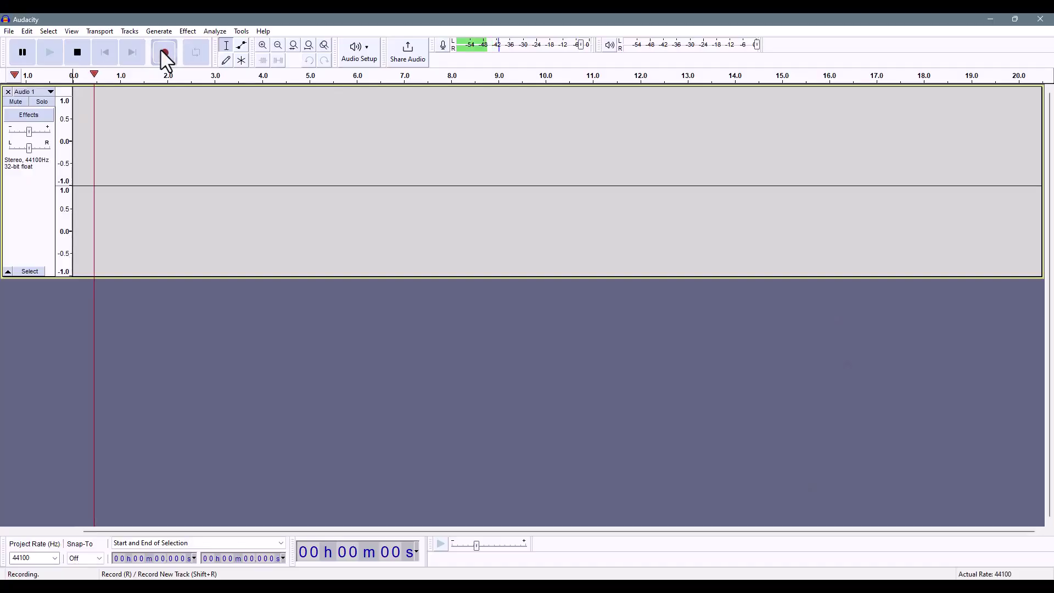
- Switch to Adobe Substance 3D Painter and apply the Car Solid Paint material twice to the ball character as two layers
click(990, 19)
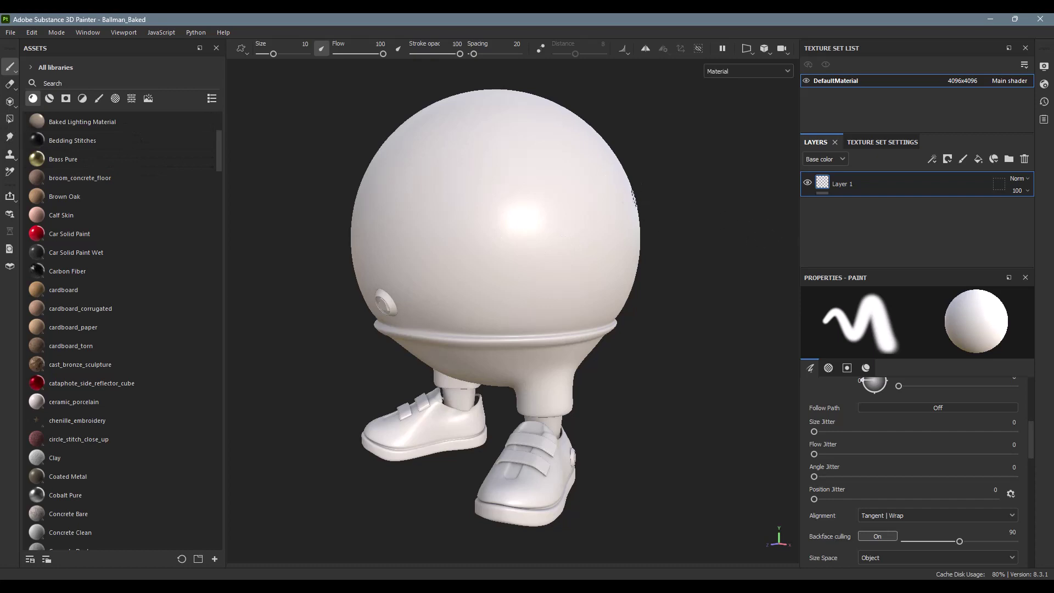
alt+middle_drag(635, 198, 647, 203)
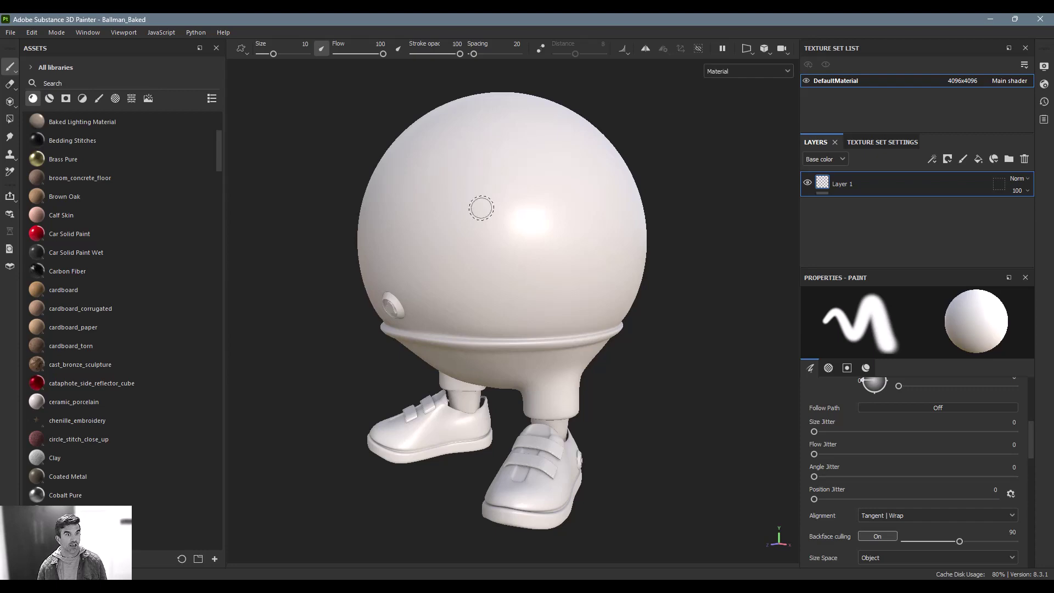
drag(116, 237, 458, 236)
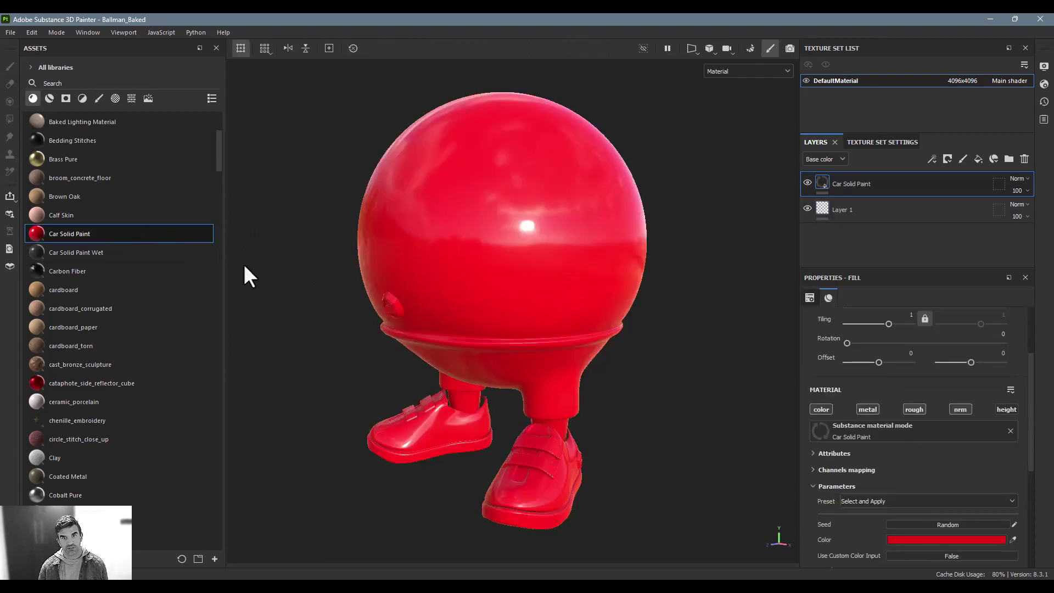
mouse_move(66, 238)
mouse_down()
mouse_move(451, 228)
mouse_move(636, 241)
mouse_up()
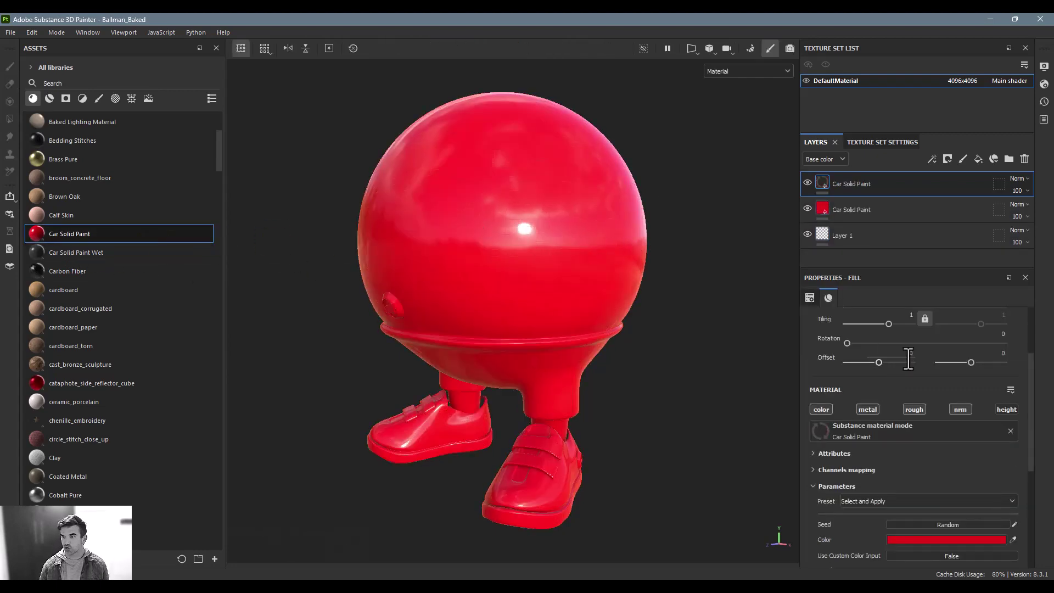
- Change the uppermost Car Solid Paint layer's color to blue, hex 285A6F
click(907, 540)
click(910, 436)
mouse_move(910, 435)
mouse_down()
mouse_move(907, 453)
mouse_move(856, 468)
mouse_move(911, 455)
mouse_up()
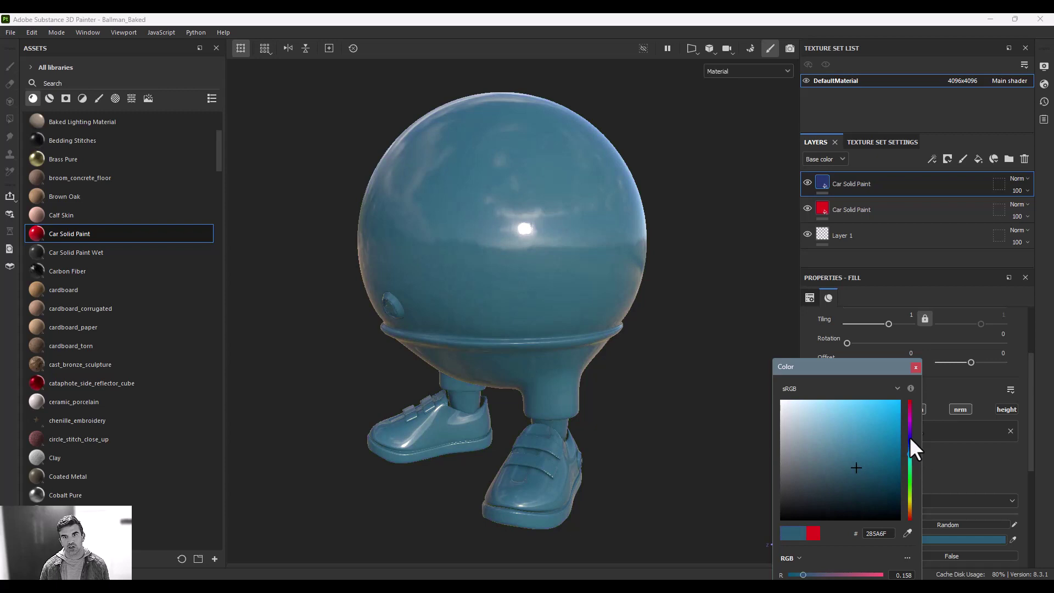
click(914, 367)
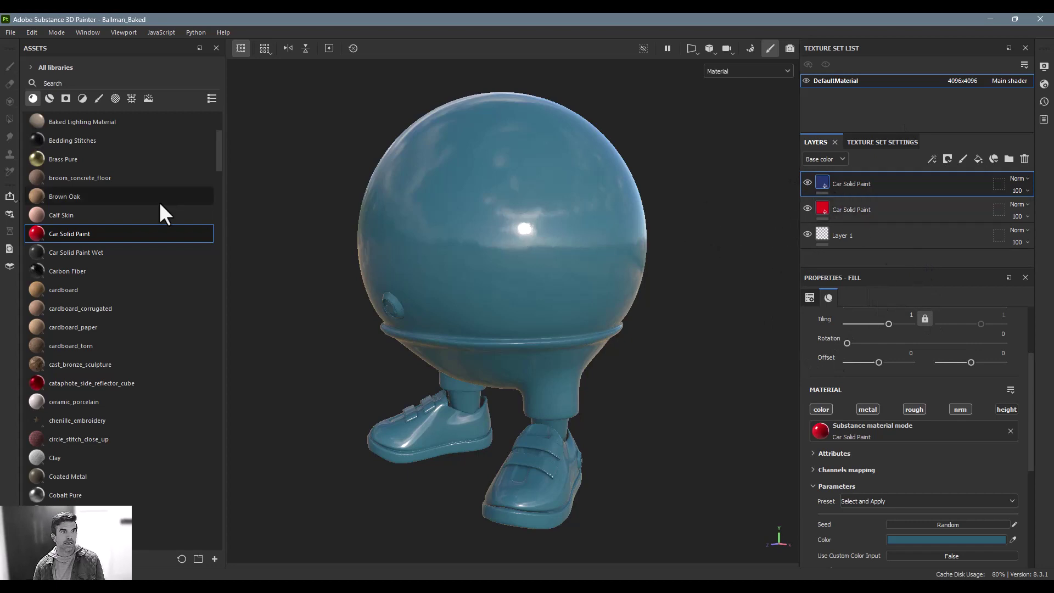
- Show the smart masks in the asset library and look through the dirt, dust and edge masks
click(64, 99)
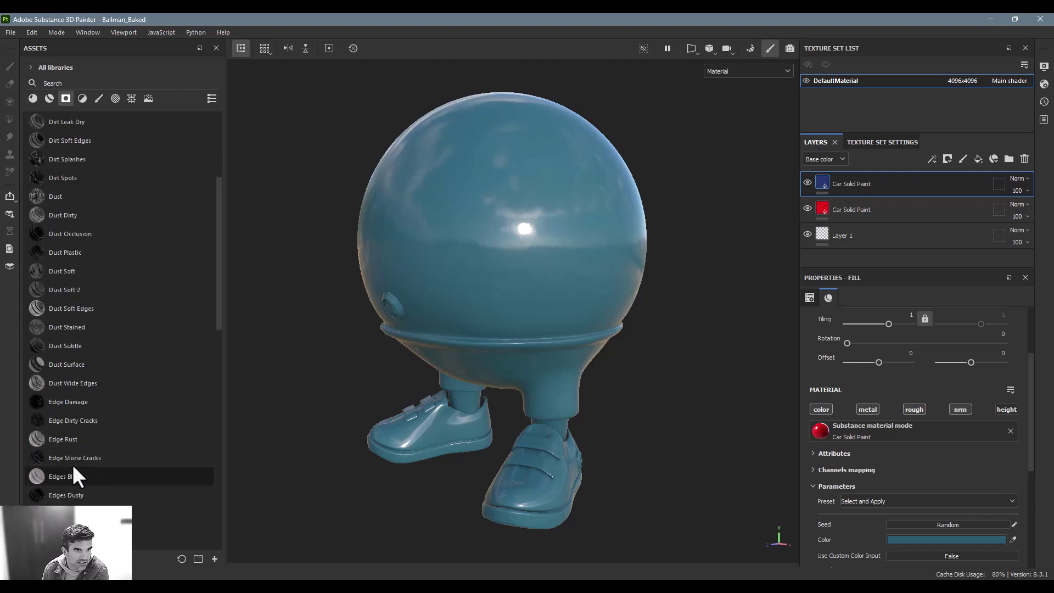
mouse_move(59, 308)
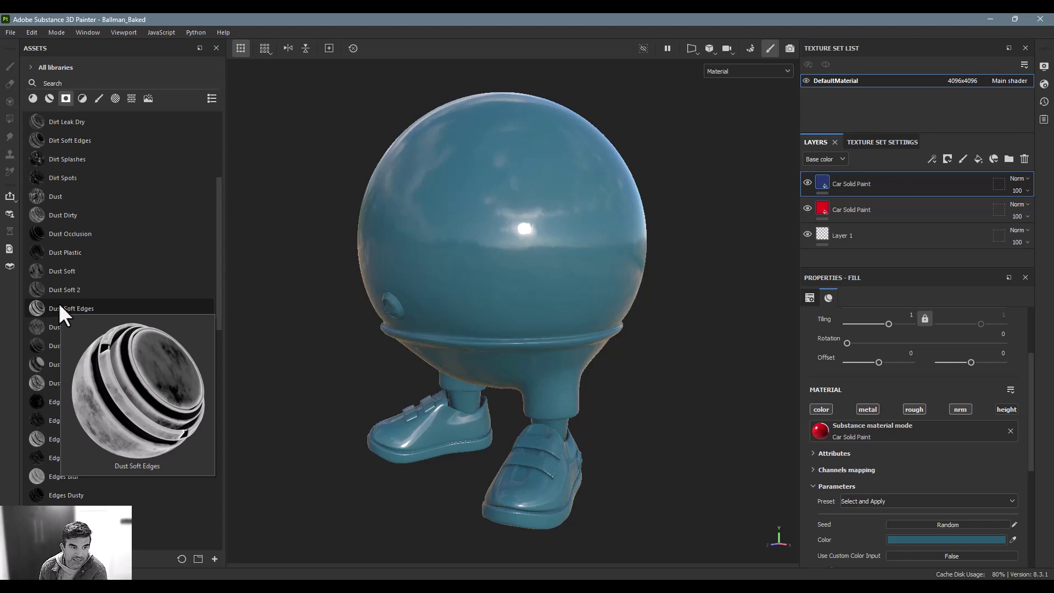
scroll(59, 304, down, 5)
scroll(60, 291, up, 5)
scroll(66, 230, down, 5)
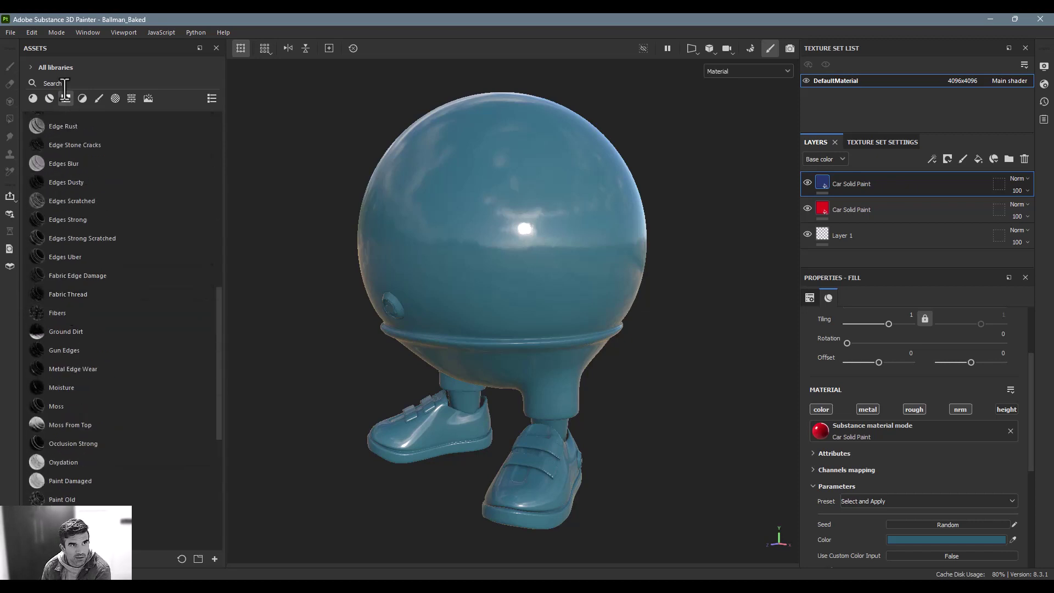
- Search the smart masks for "drip" and apply Rust Drips to the blue Car Solid Paint layer
click(65, 83)
text(drip)
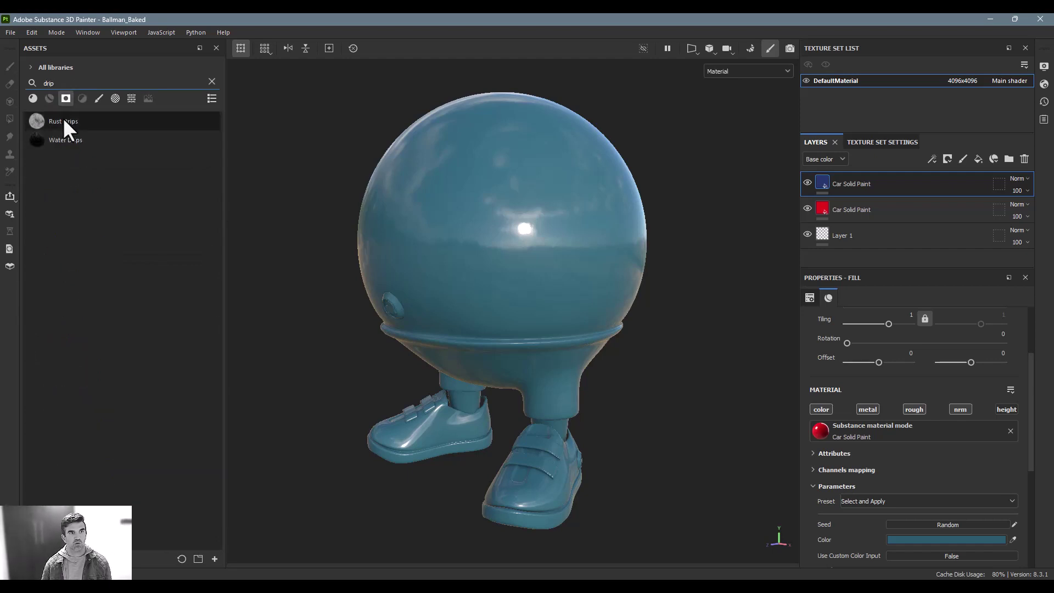
mouse_move(66, 127)
mouse_down()
mouse_move(106, 145)
mouse_move(541, 212)
mouse_move(538, 225)
mouse_move(581, 230)
mouse_move(518, 144)
mouse_move(422, 243)
mouse_move(511, 252)
mouse_move(524, 266)
mouse_move(532, 235)
mouse_move(818, 209)
mouse_move(881, 191)
mouse_up()
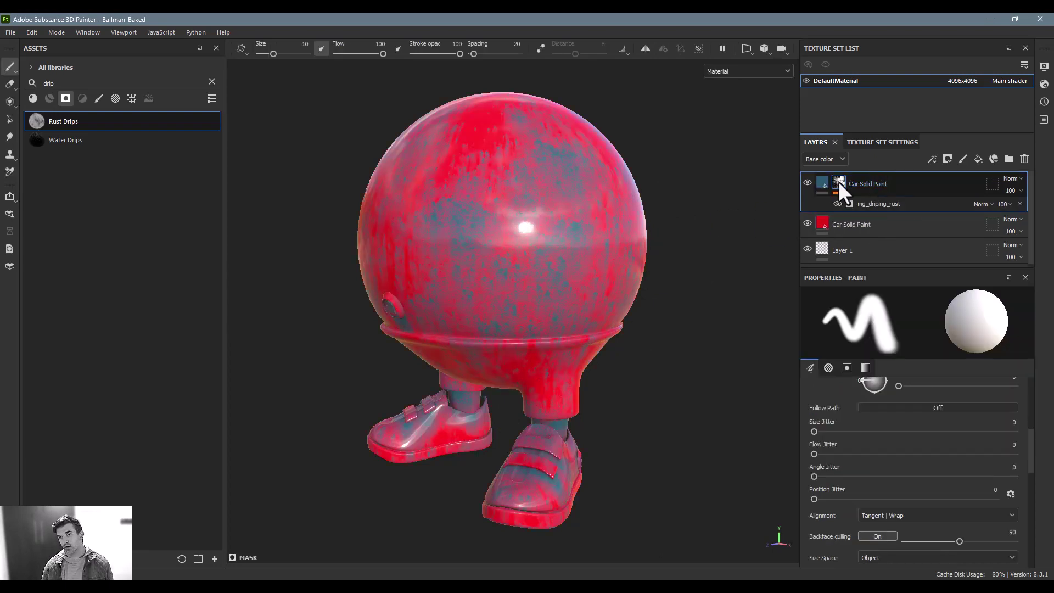
- Try out Rust Spreading and Spreading Smoothness on the mg_driping_rust generator, and remove the Rust Drips mask from the blue layer
click(875, 202)
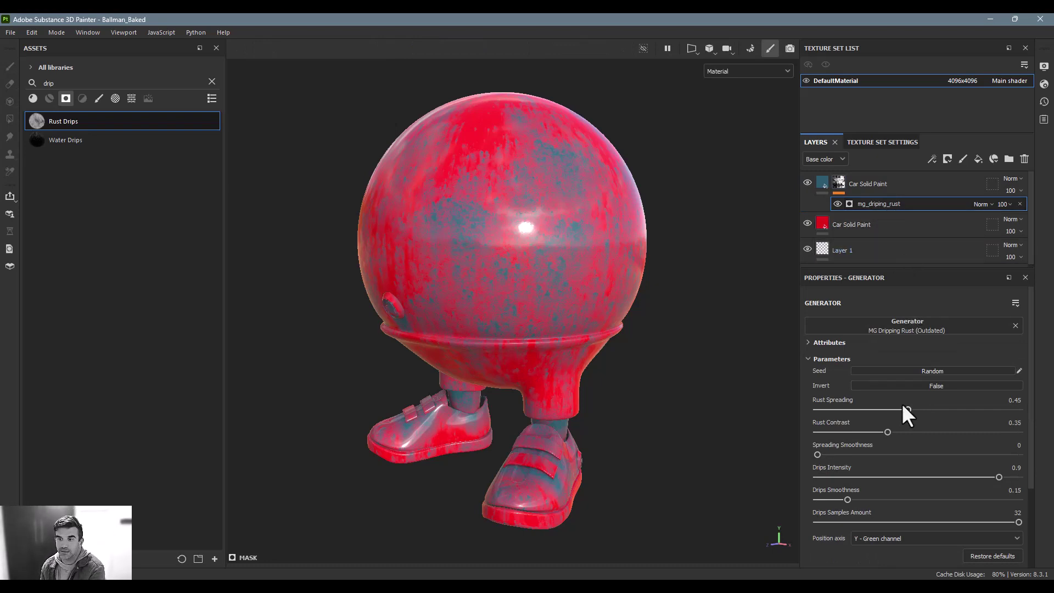
mouse_move(919, 409)
mouse_down()
mouse_move(978, 408)
mouse_move(814, 419)
mouse_move(919, 419)
mouse_up()
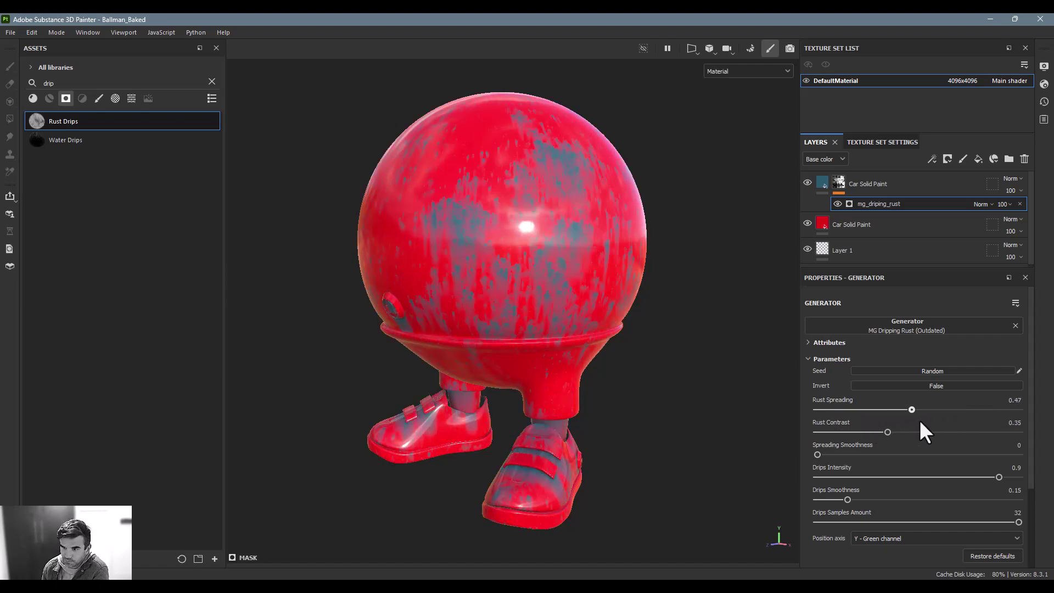
mouse_move(829, 454)
mouse_down()
mouse_move(992, 448)
mouse_move(801, 449)
mouse_move(883, 453)
mouse_move(815, 454)
mouse_up()
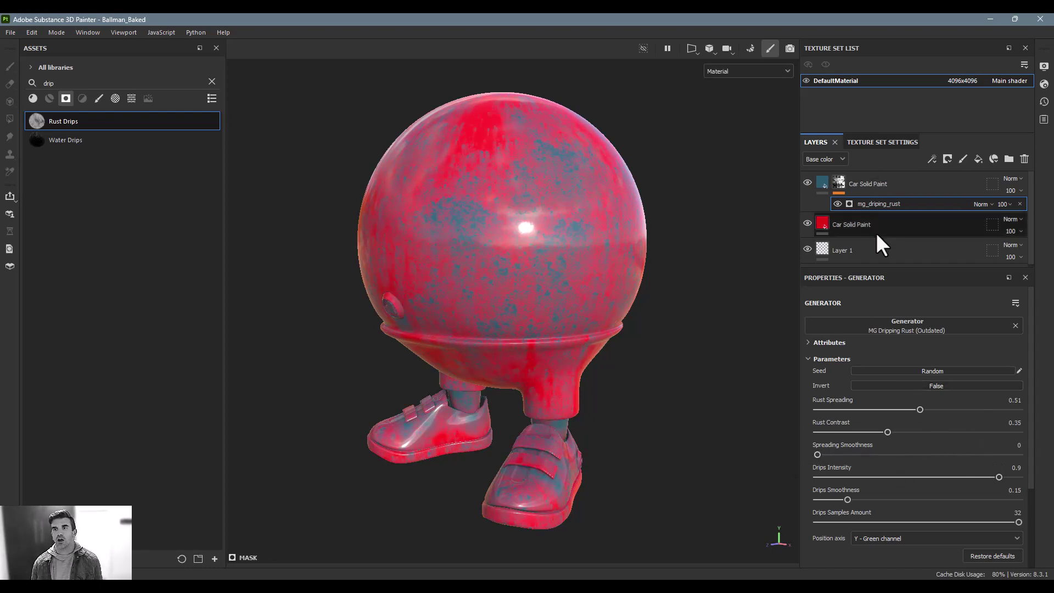
key(Delete)
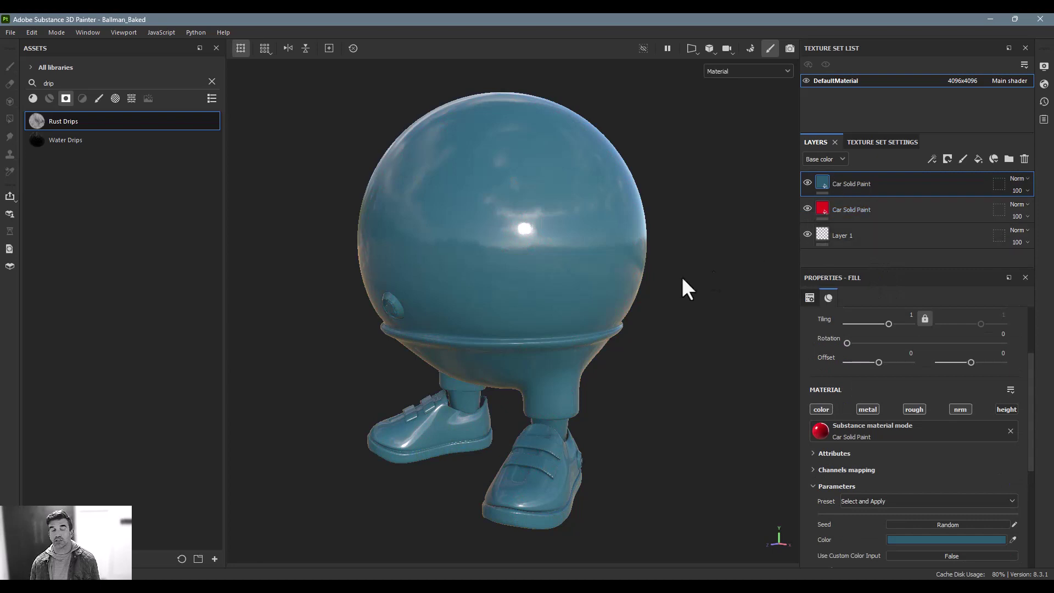
- Clear the asset search and apply the Dirt Leak Dry smart mask to the blue Car Solid Paint layer
click(211, 81)
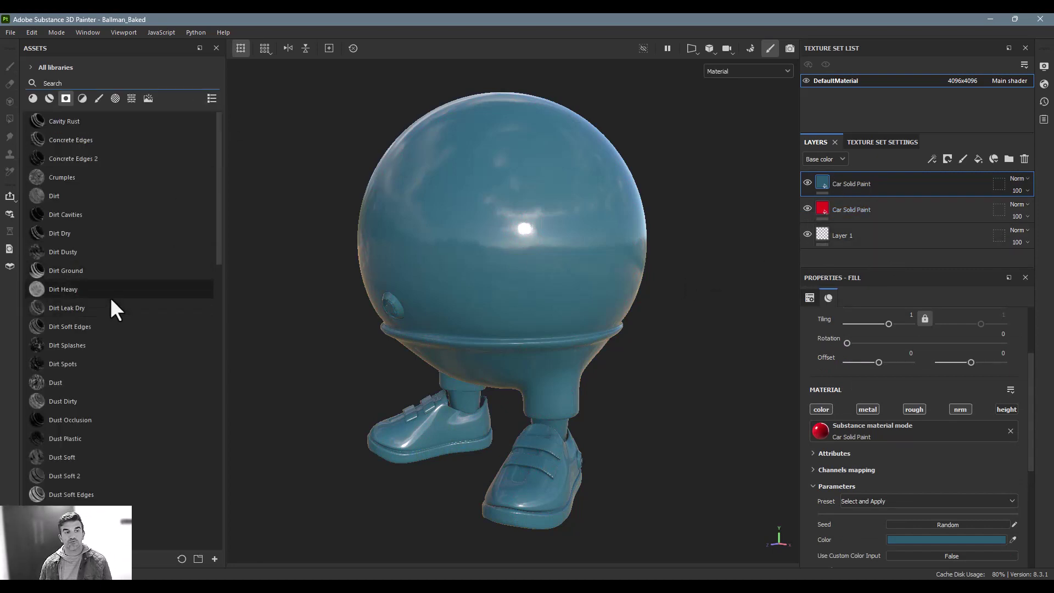
mouse_move(109, 308)
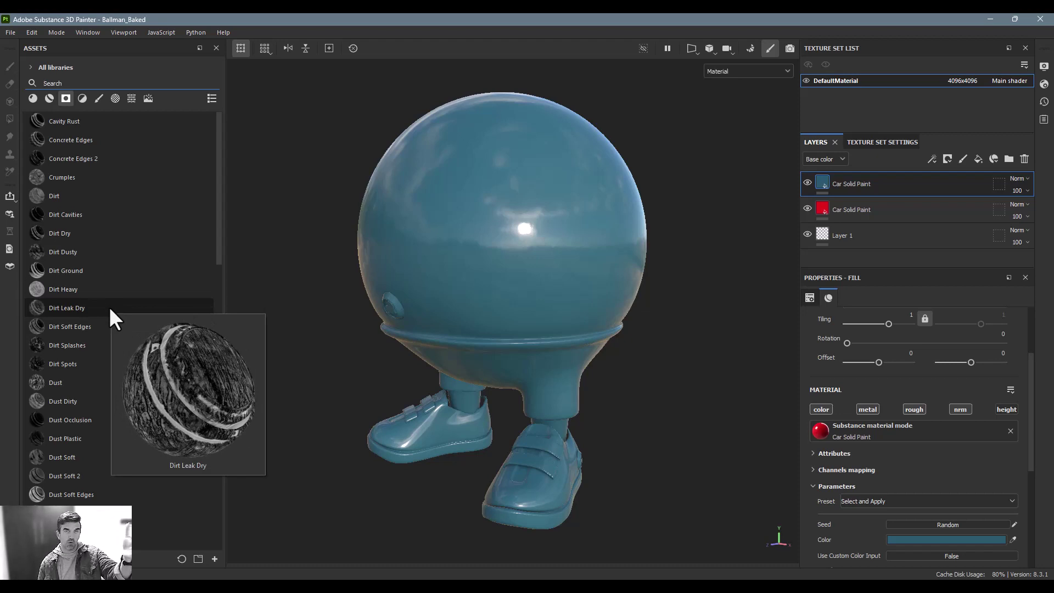
mouse_move(110, 307)
mouse_down()
mouse_move(875, 170)
mouse_move(884, 195)
mouse_move(881, 187)
mouse_up()
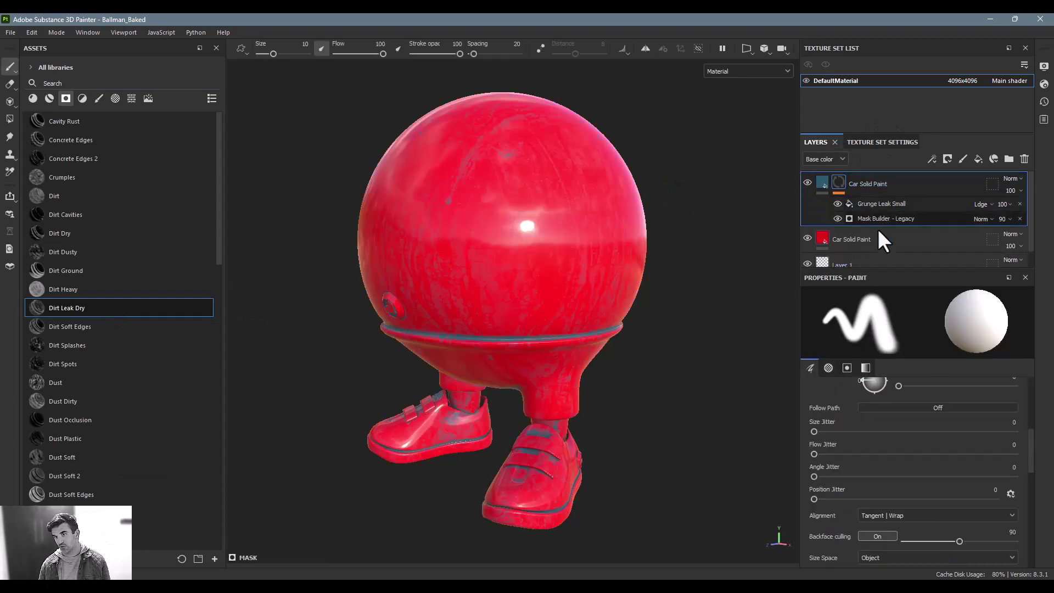
- Set the Mask Builder - Legacy generator's Grunge to 0.28, temporarily hiding the Grunge Leak Small fill to check the mask without it
click(887, 218)
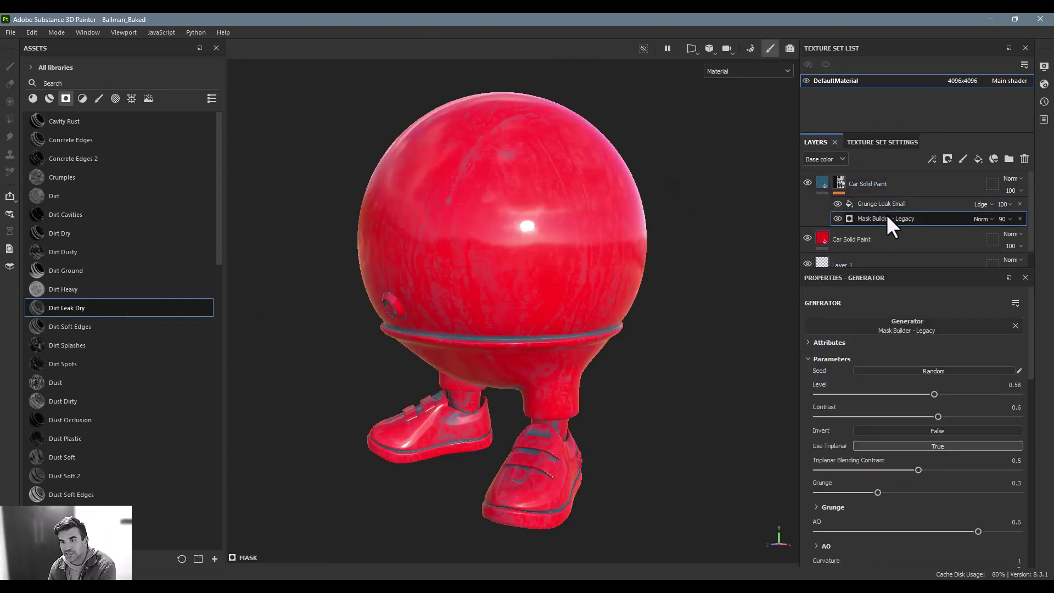
click(837, 204)
click(835, 202)
click(835, 202)
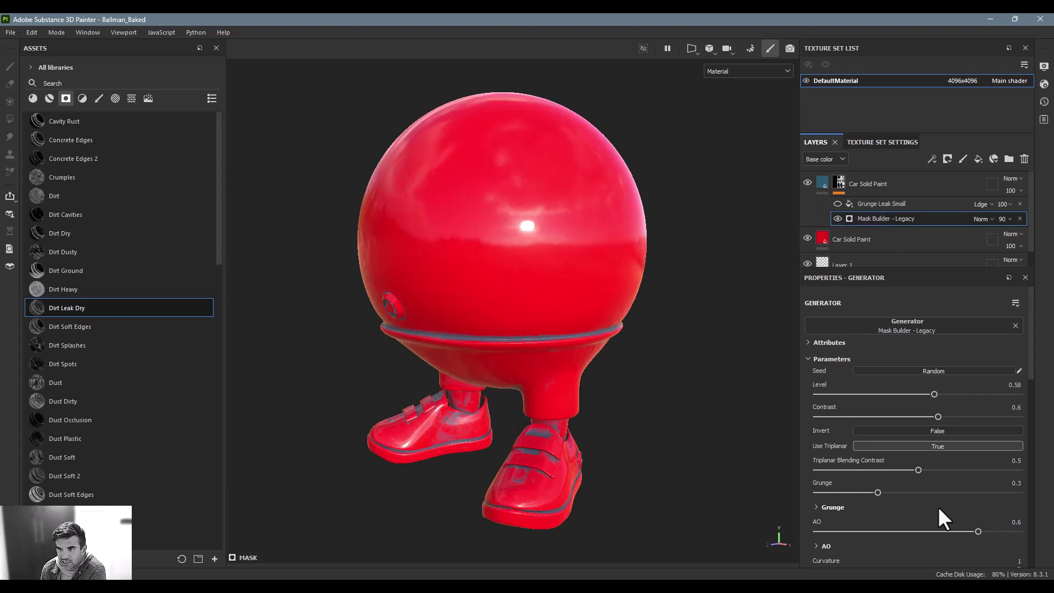
mouse_move(873, 493)
mouse_down()
mouse_move(910, 487)
mouse_move(868, 483)
mouse_up()
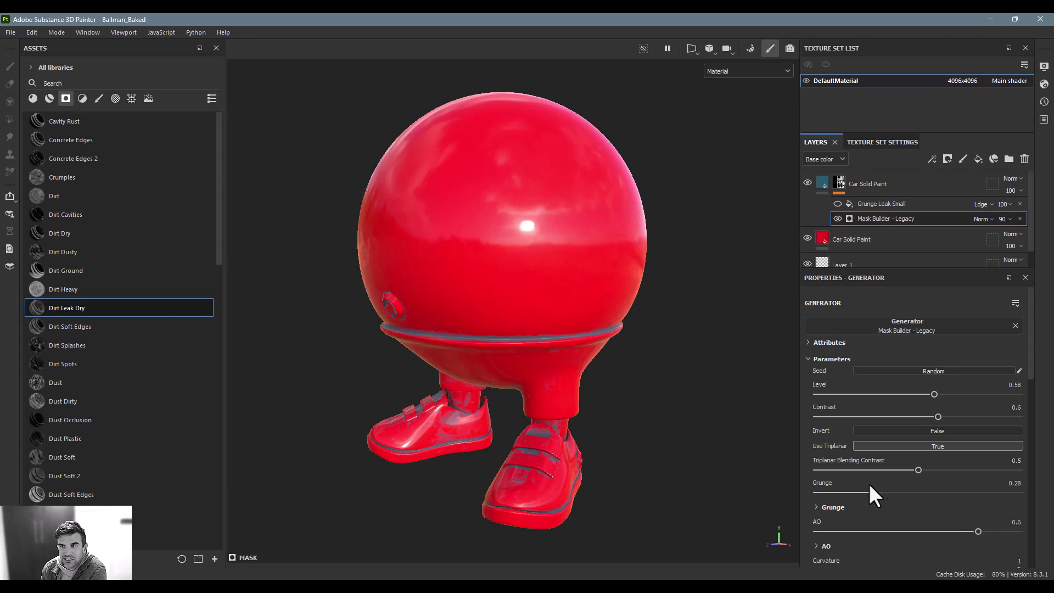
click(837, 203)
- Set the Grunge Leak Small fill's Balance to 0.77 and its projection to UV projection
click(878, 203)
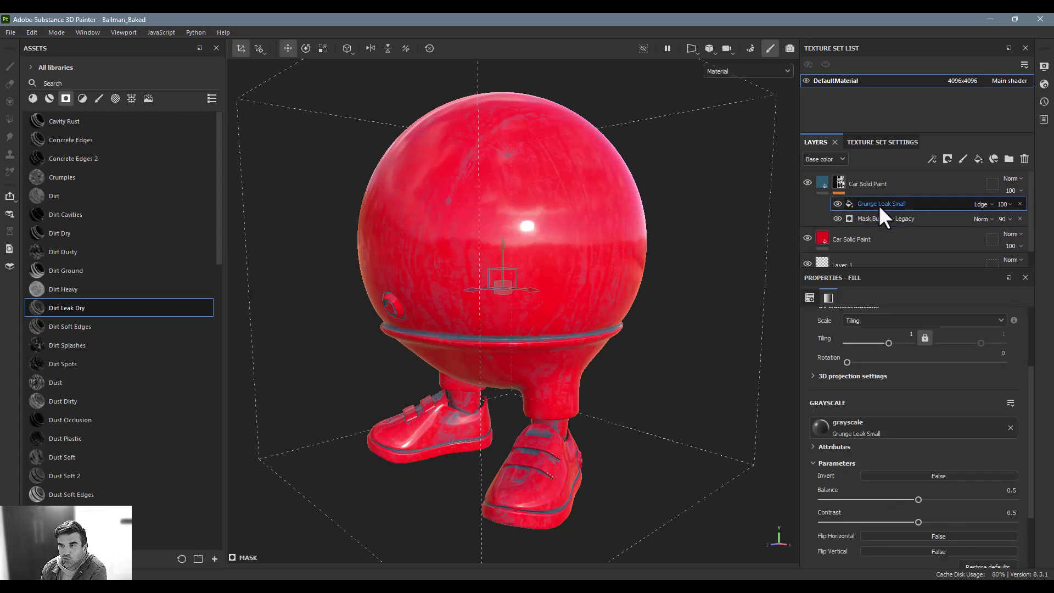
drag(951, 499, 969, 499)
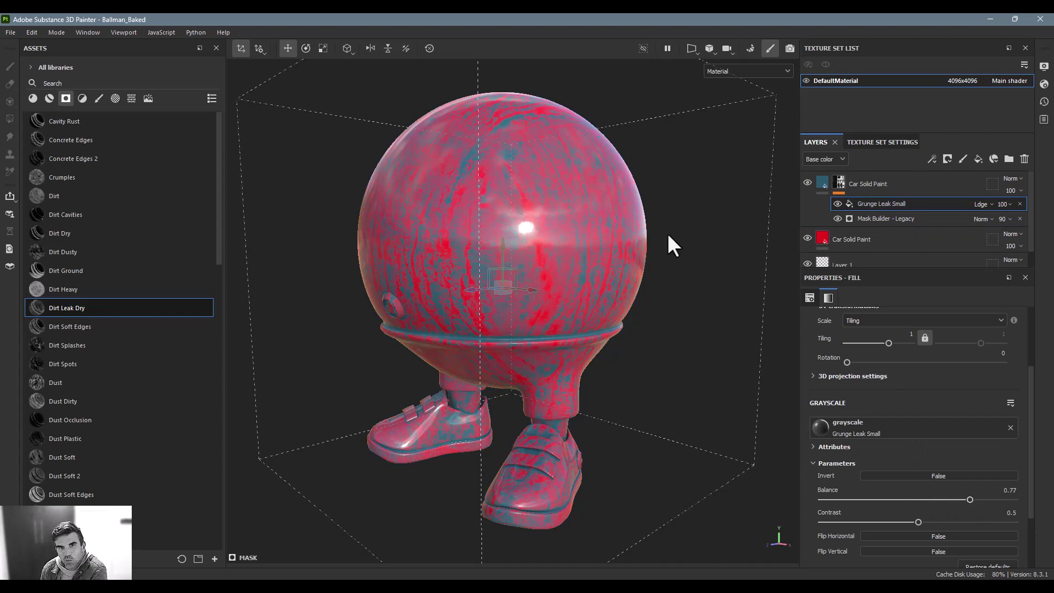
scroll(880, 438, up, 4)
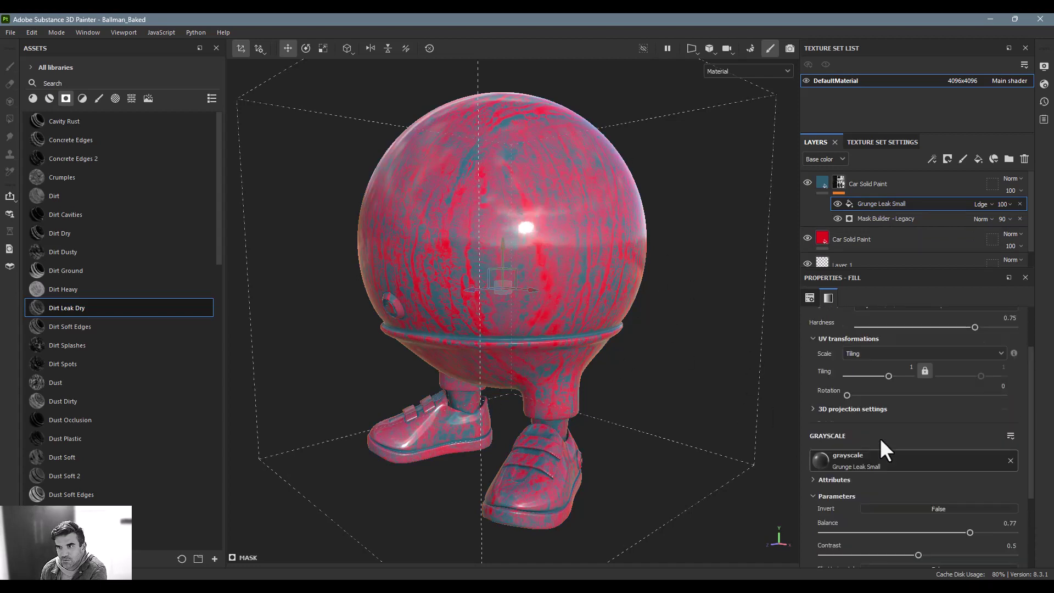
click(887, 337)
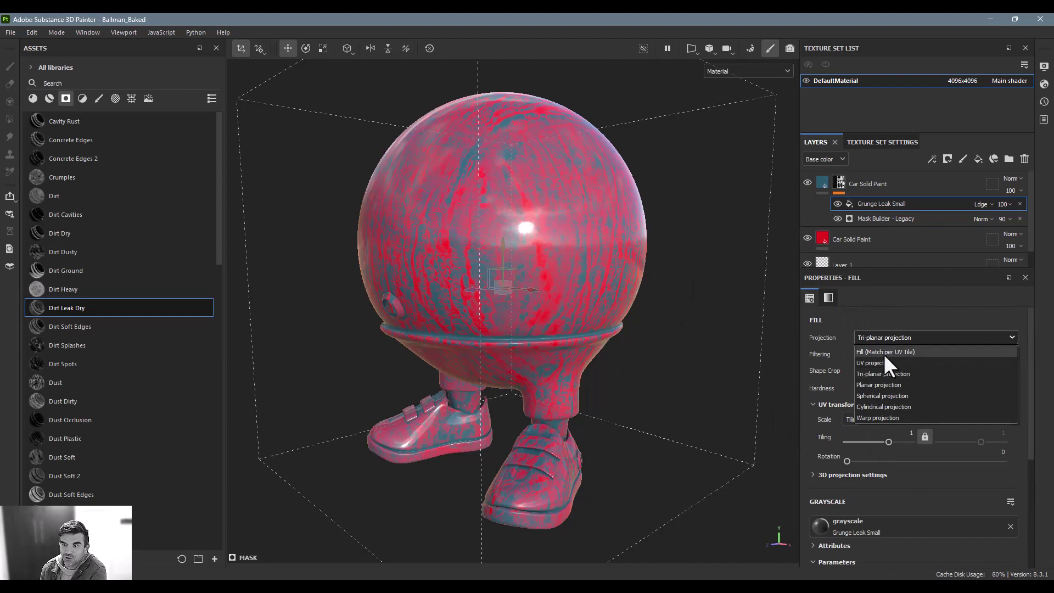
click(883, 359)
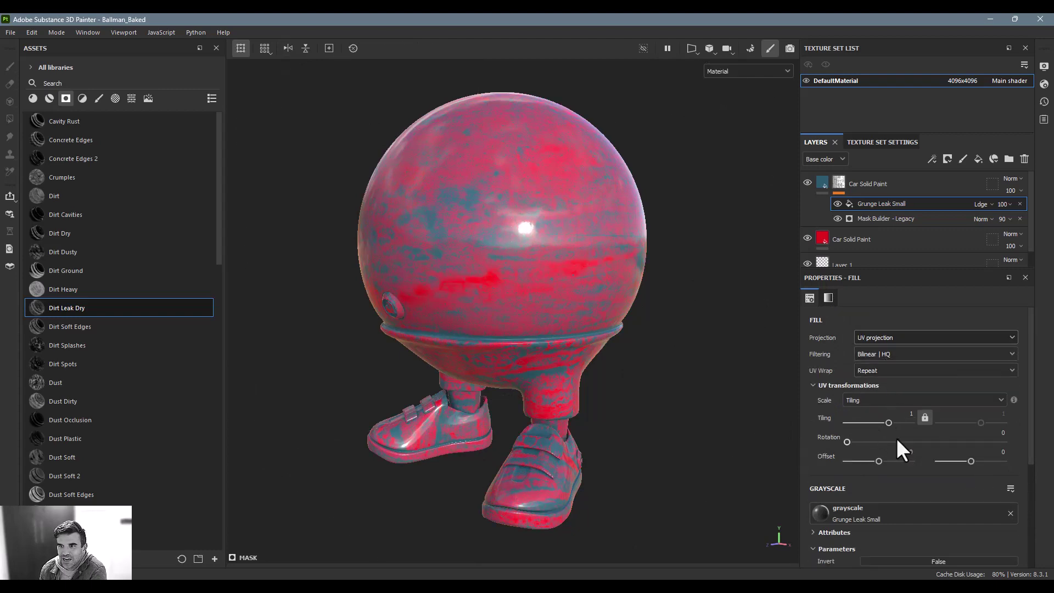
- Set the Grunge Leak Small fill's rotation to 90 and its Balance to 0.72
click(1003, 432)
text(90)
key(Return)
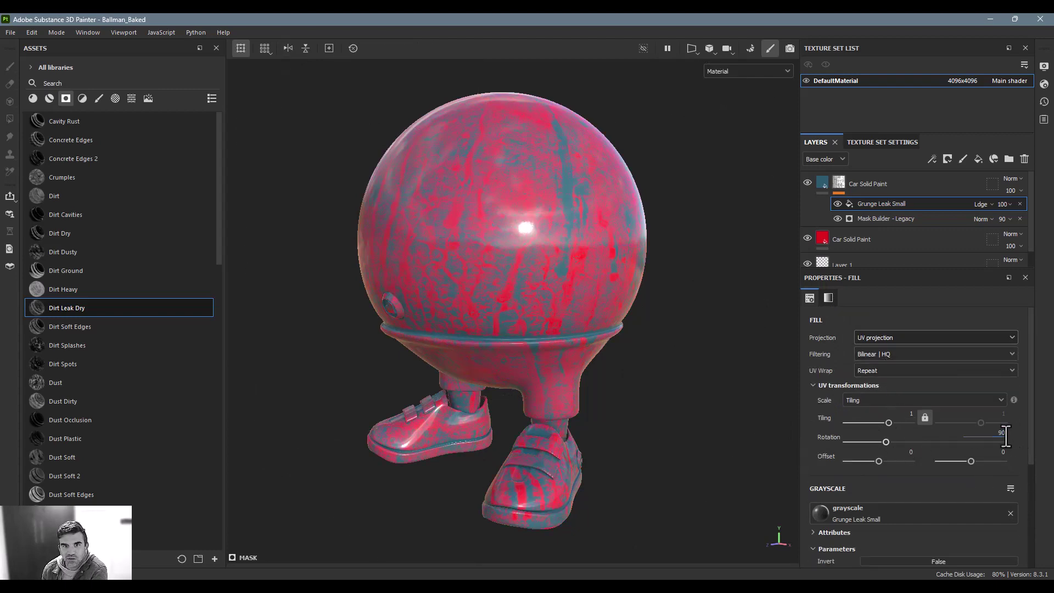
scroll(953, 492, down, 2)
scroll(953, 492, down, 1)
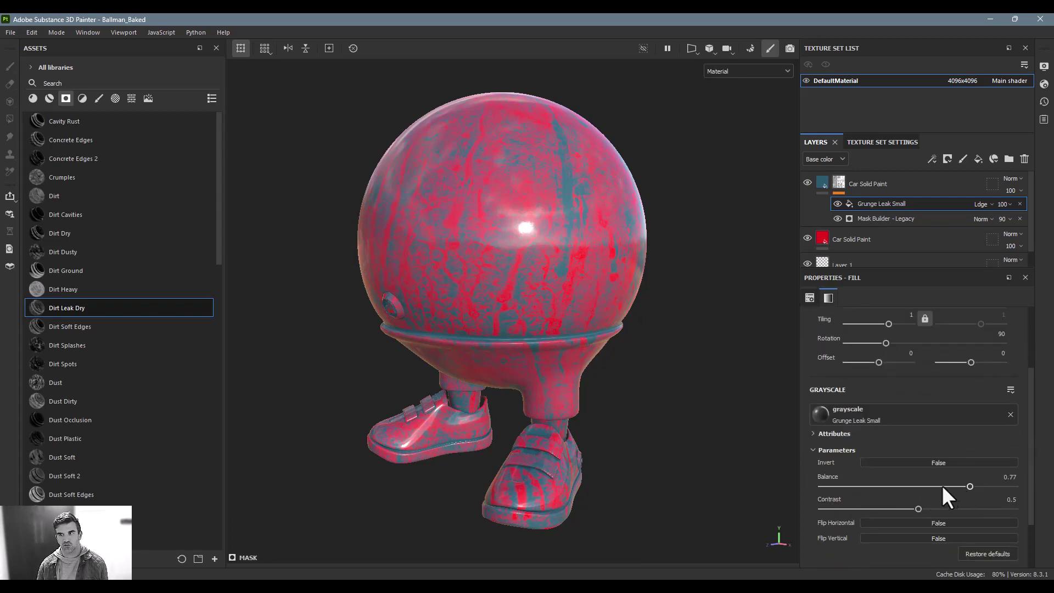
mouse_move(938, 486)
mouse_down()
mouse_move(876, 486)
mouse_move(985, 486)
mouse_move(939, 486)
mouse_up()
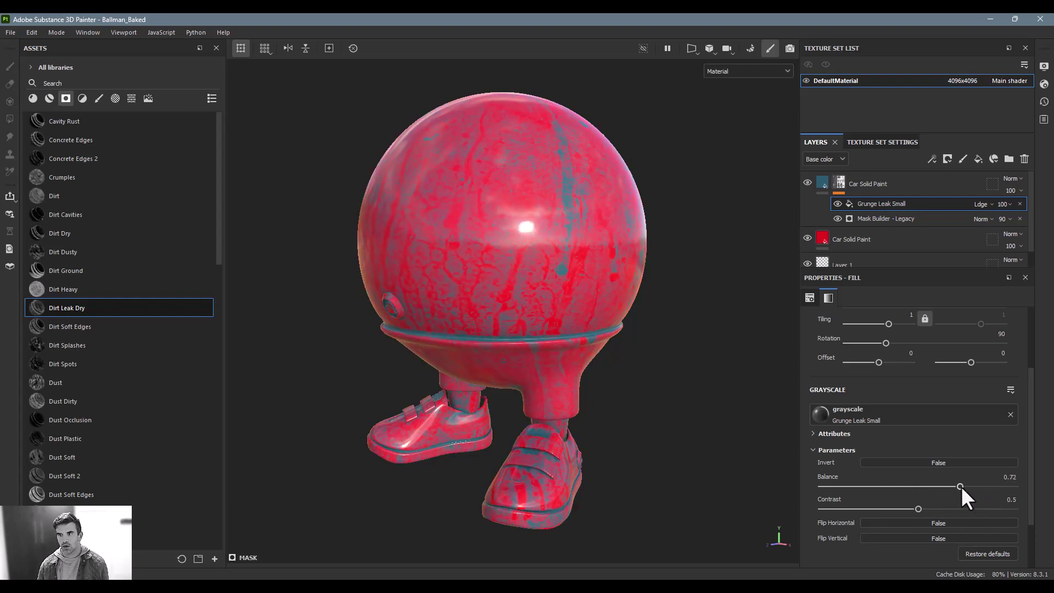
- Set the Grunge Leak Small fill's UV tiling to 4 and inspect the leaks around the ball character
scroll(933, 439, up, 3)
click(909, 413)
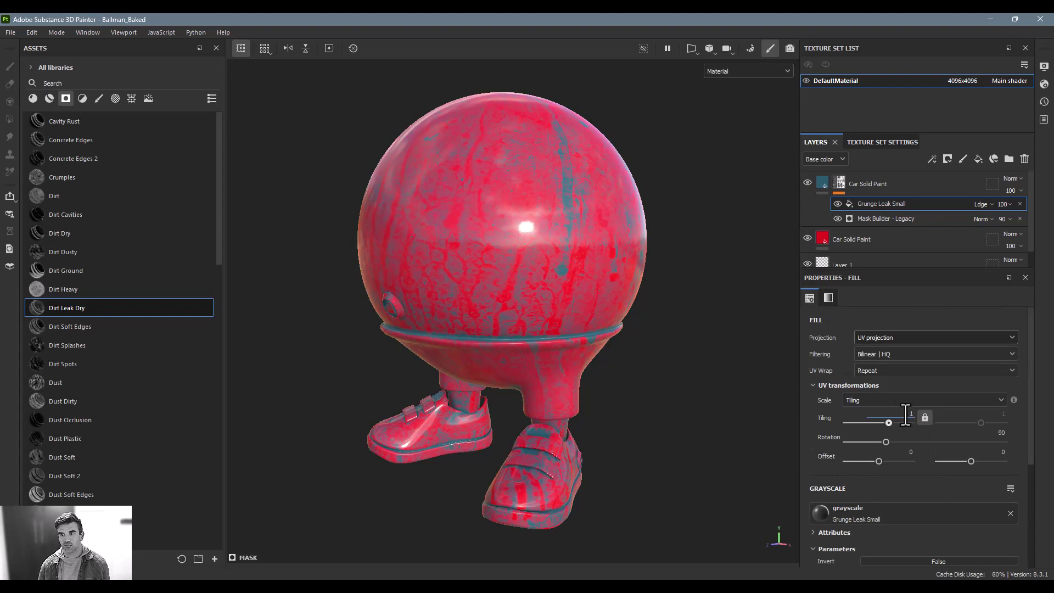
text(4)
key(Return)
alt+drag(417, 282, 475, 385)
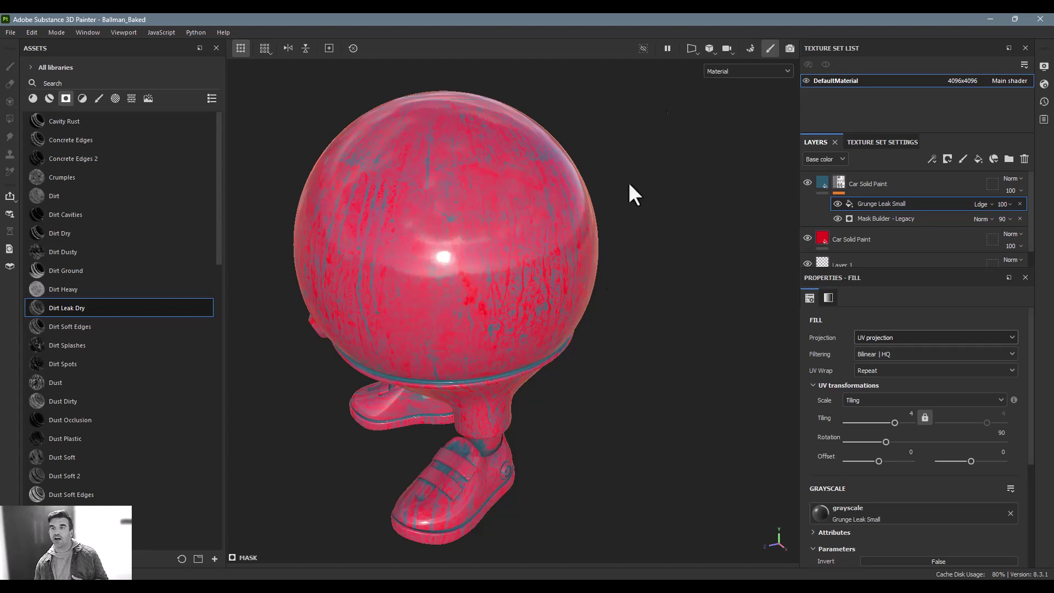
- Compare the settings of the Mask Builder - Legacy generator and the Grunge Leak Small fill in the blue layer's mask
click(881, 217)
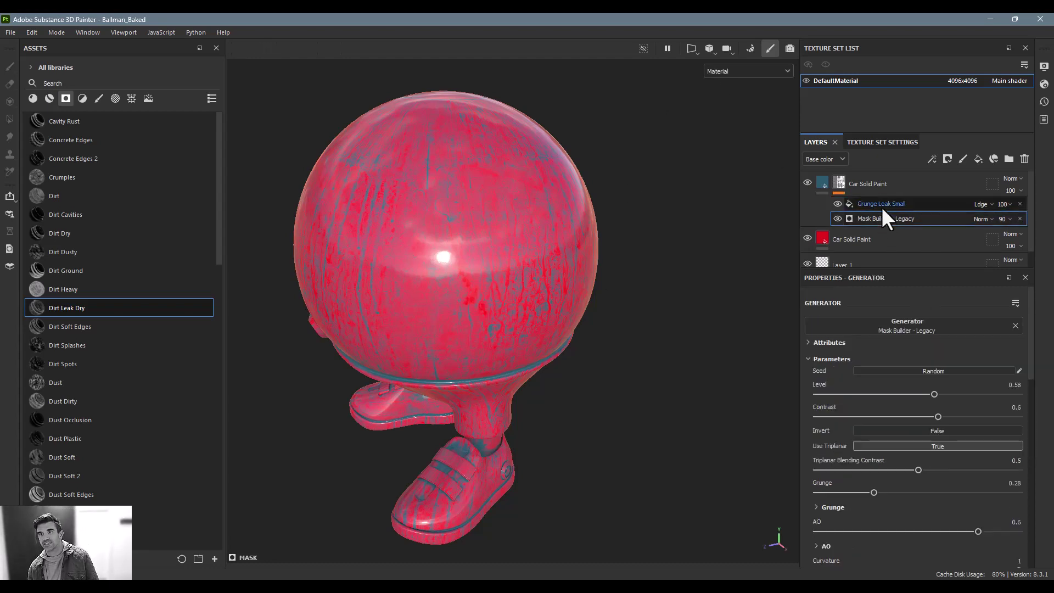
click(882, 206)
click(881, 219)
click(884, 205)
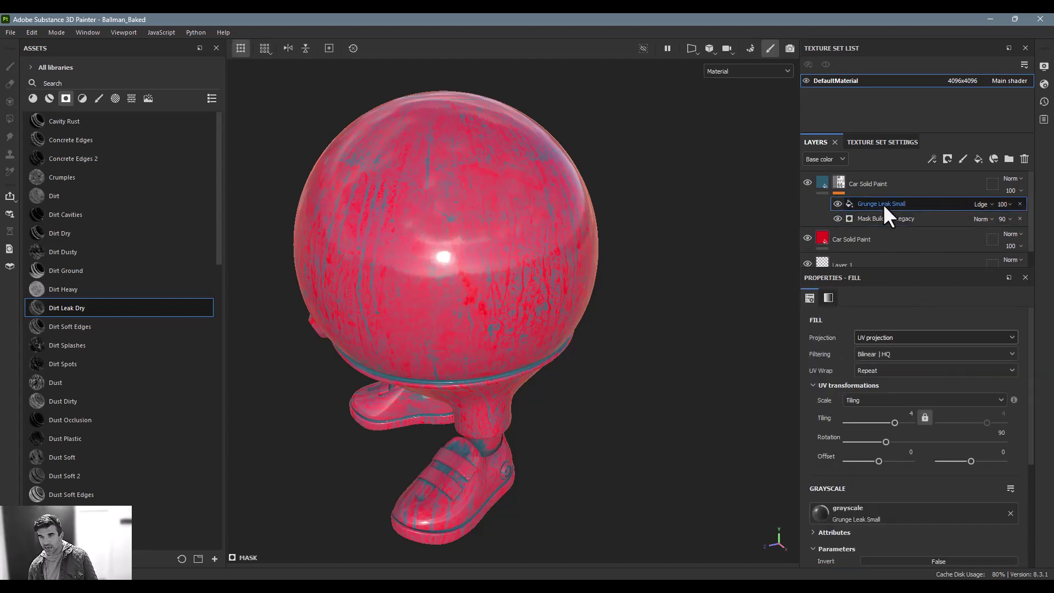
- Open the mask commands of the blue Car Solid Paint layer
right_click(839, 179)
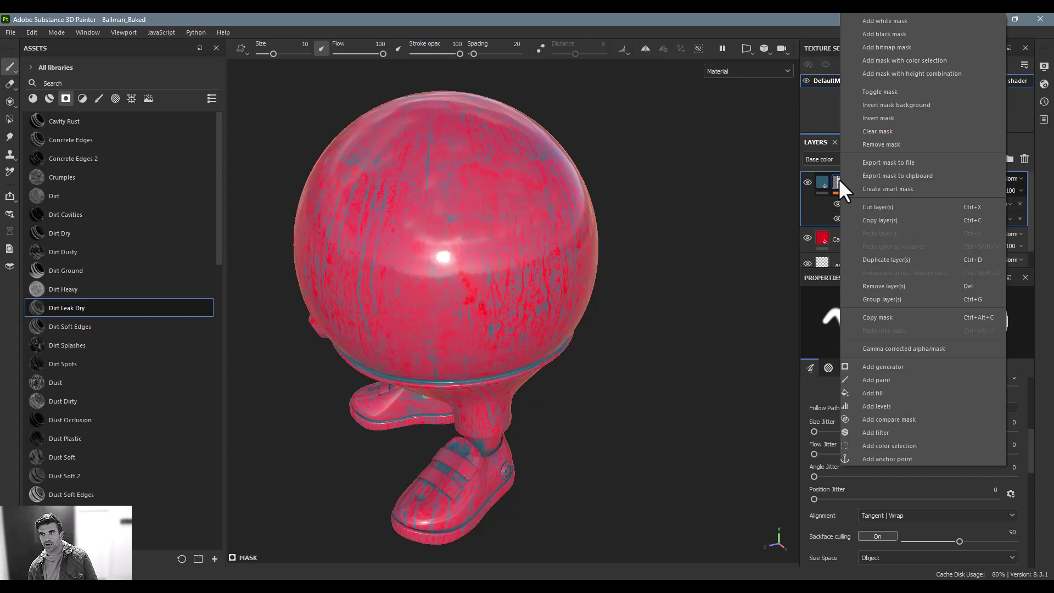